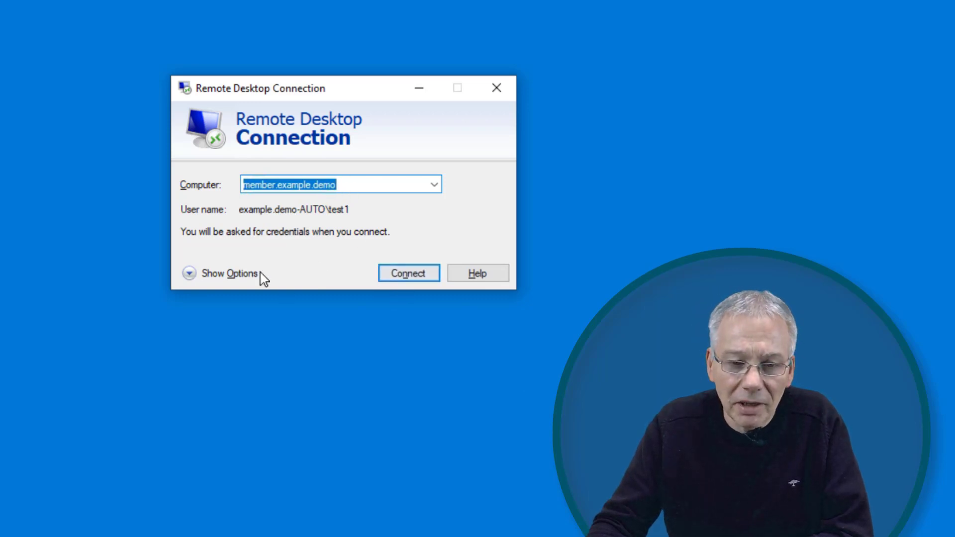
Show all connection options and route the connection through RD Gateway server 10.0.0.5
click(187, 273)
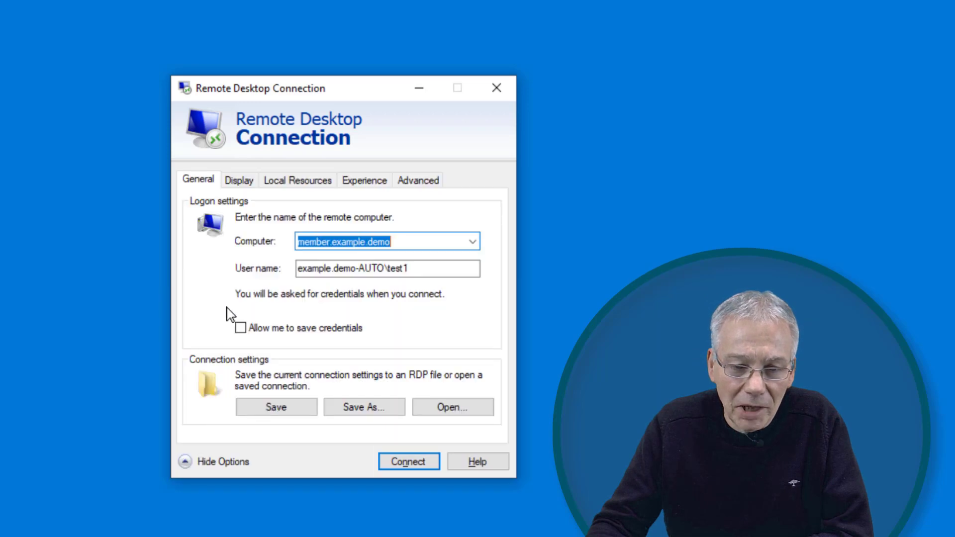
click(418, 181)
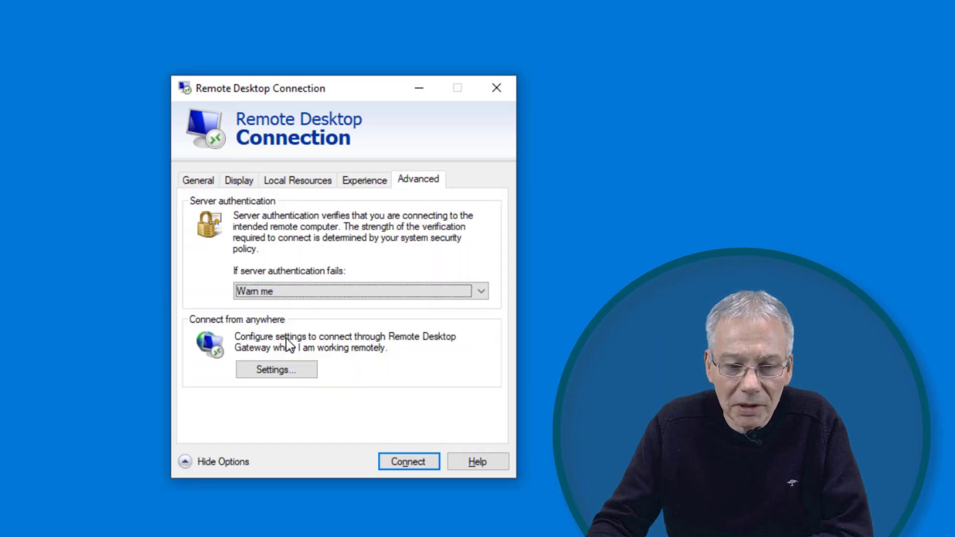
click(277, 370)
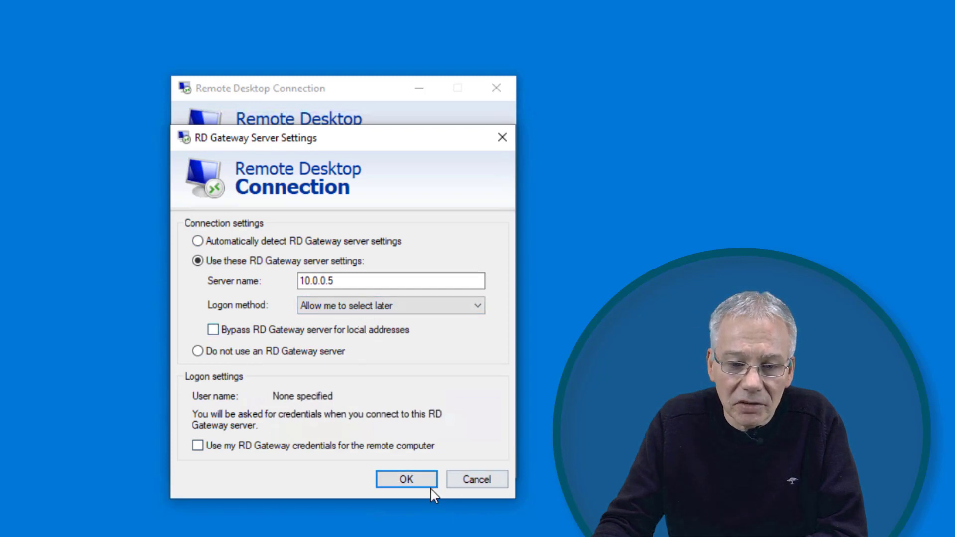
click(470, 480)
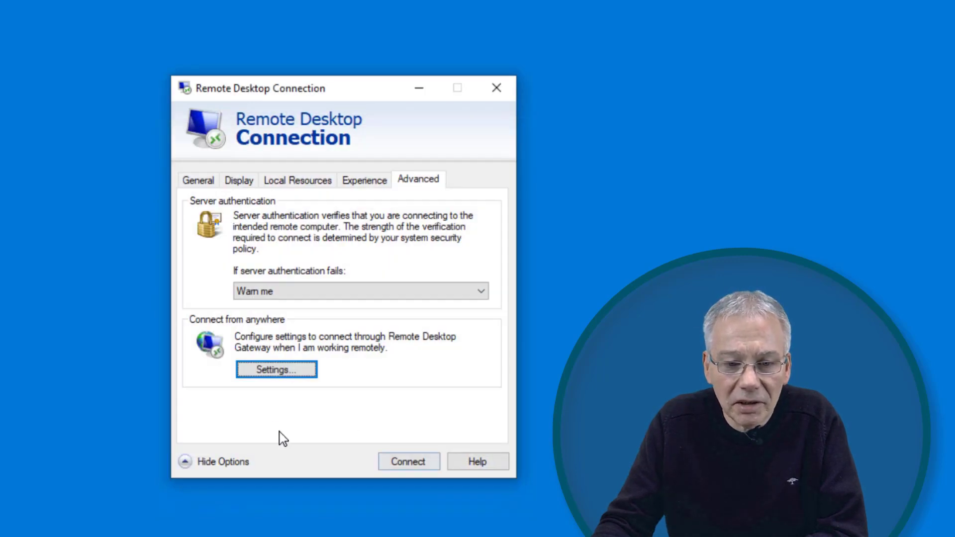
click(213, 182)
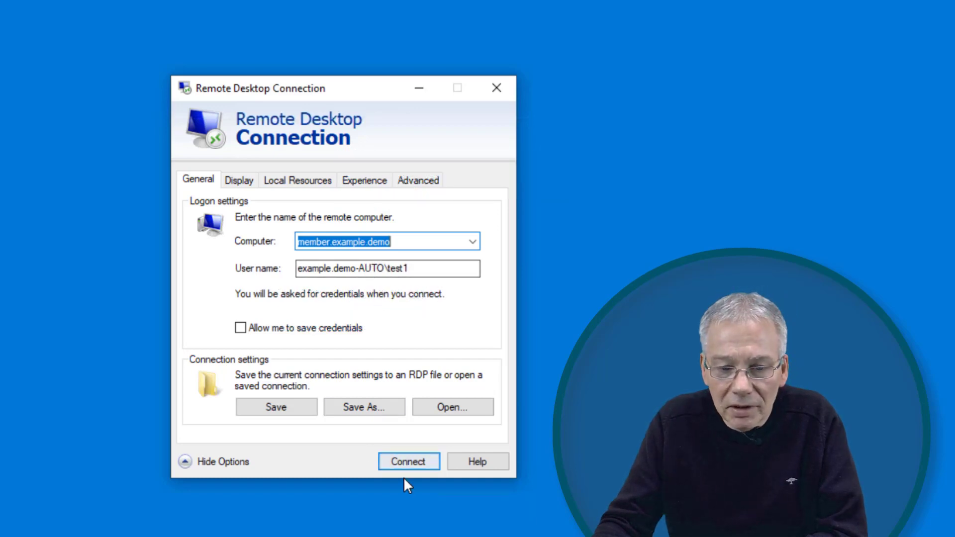
Connect and sign in to gateway 10.0.0.5 with a domain\username and its password
click(408, 462)
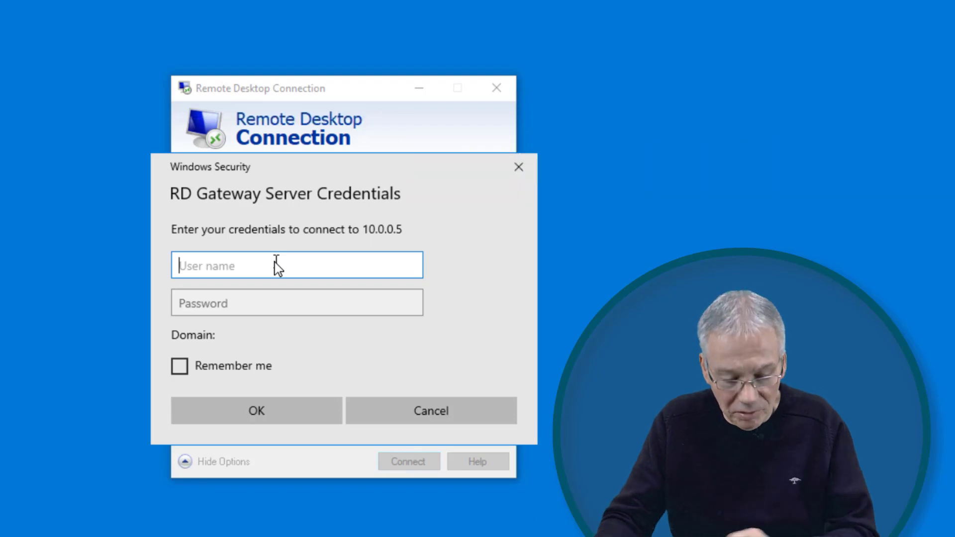
text(exa)
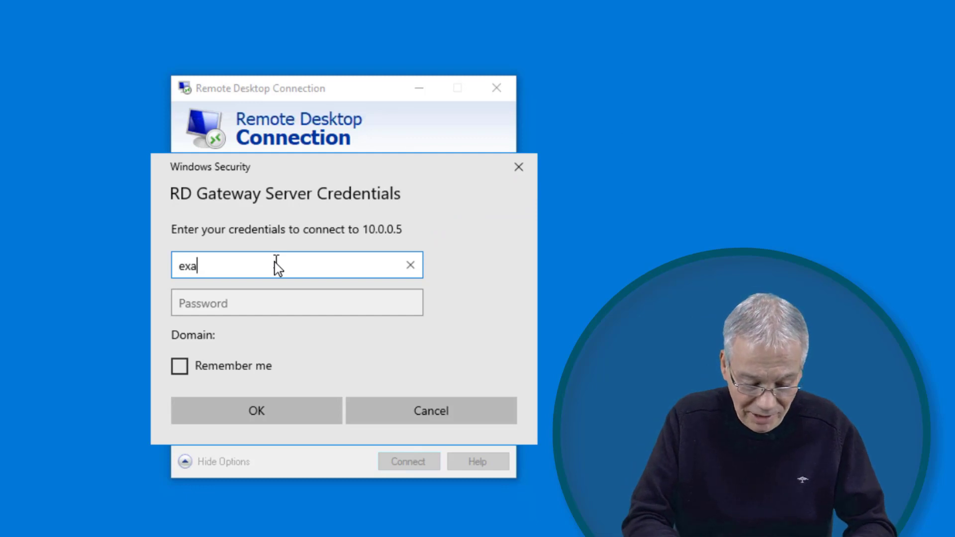
text(mple)
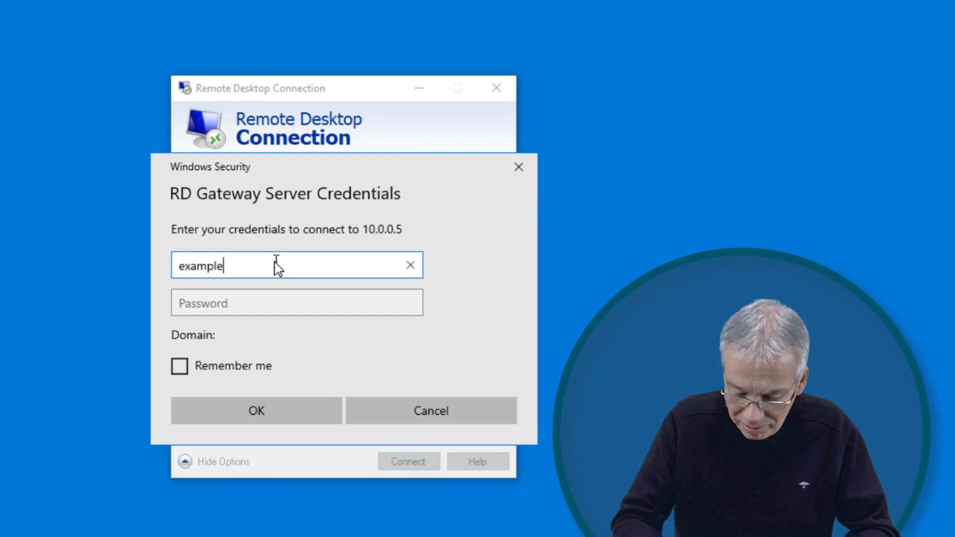
mouse_move(329, 2)
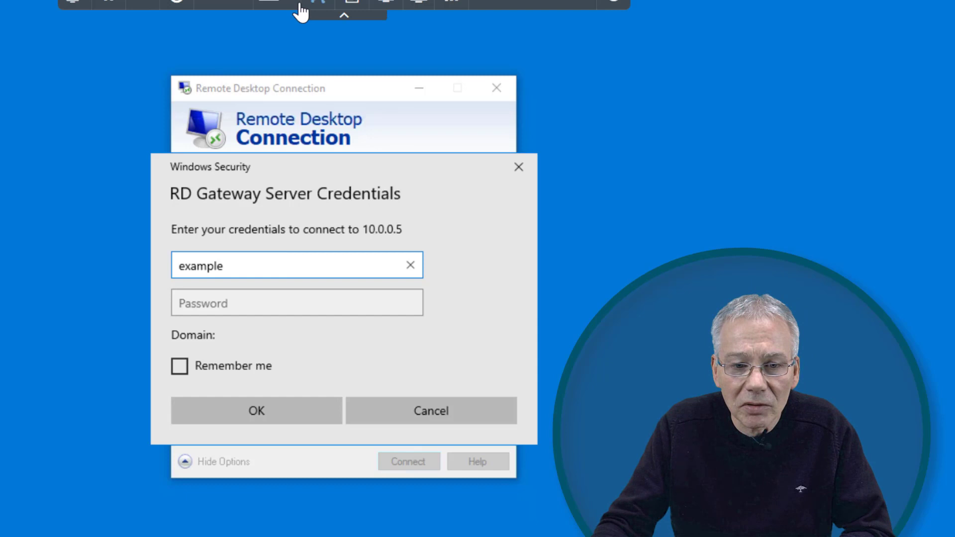
click(279, 10)
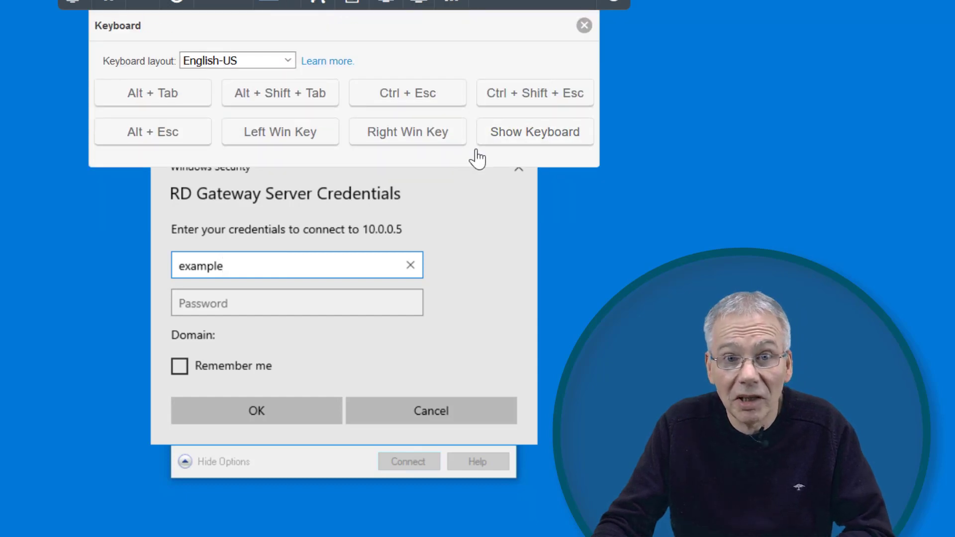
click(492, 148)
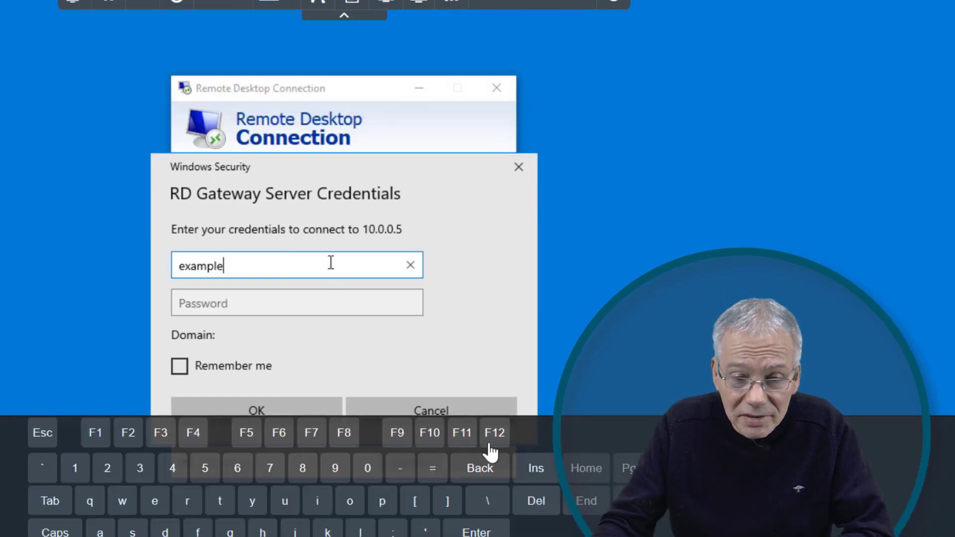
click(487, 501)
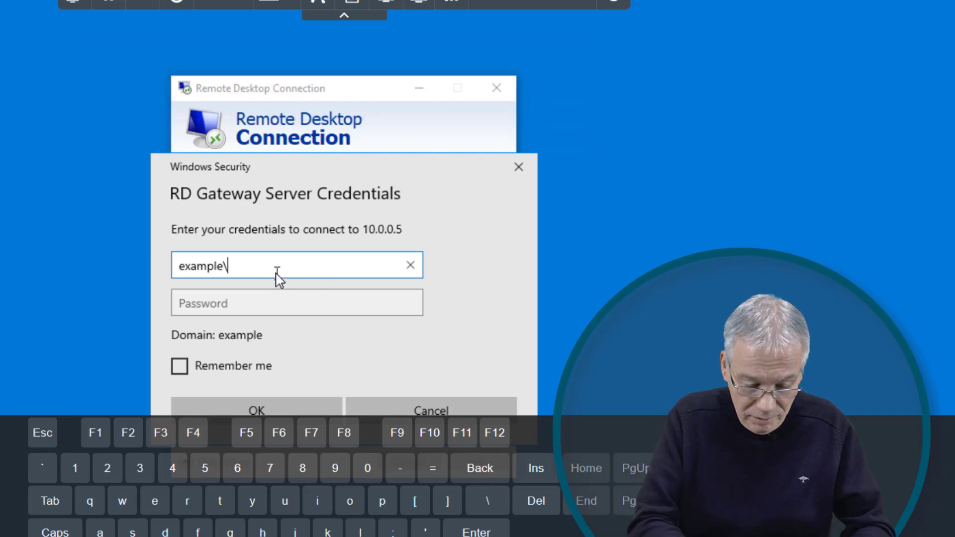
text(hweihe)
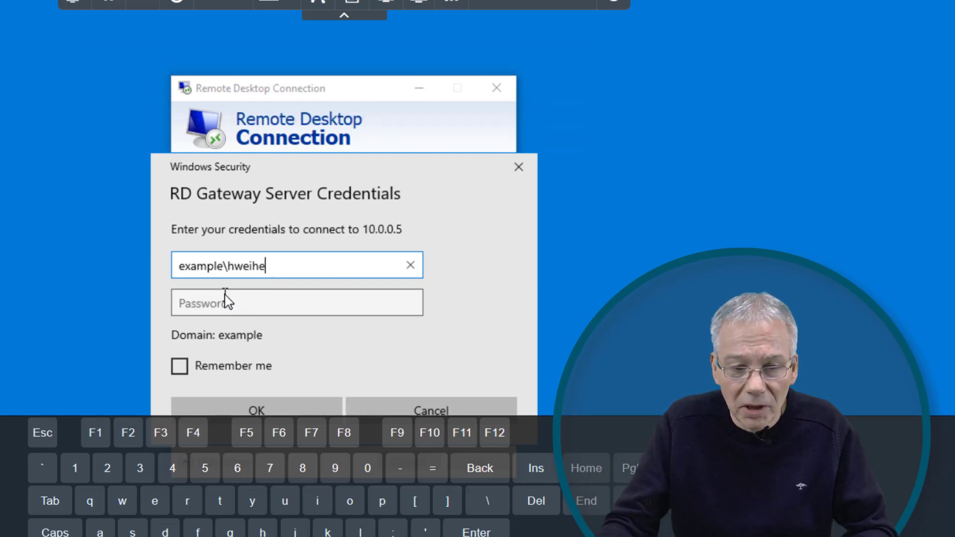
click(231, 309)
text(•)
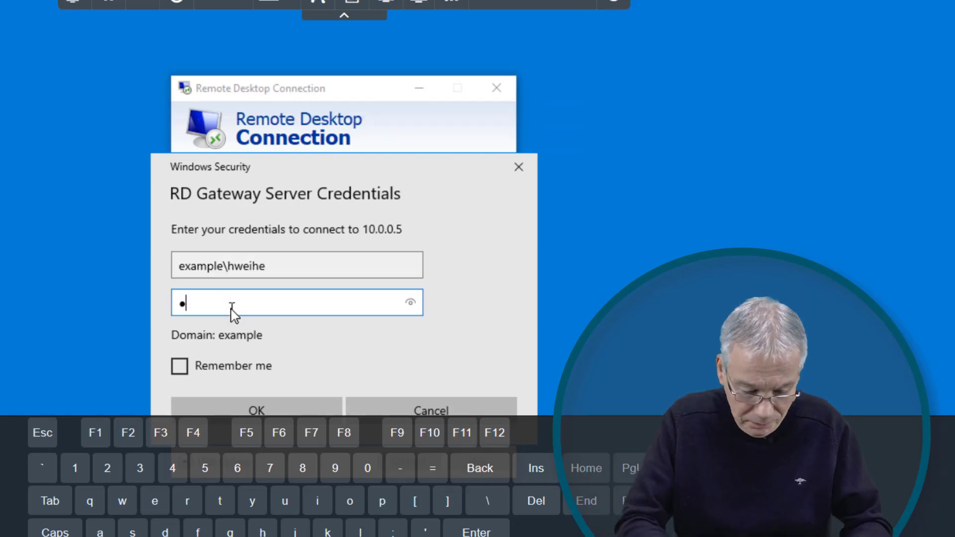
text(••••••••••)
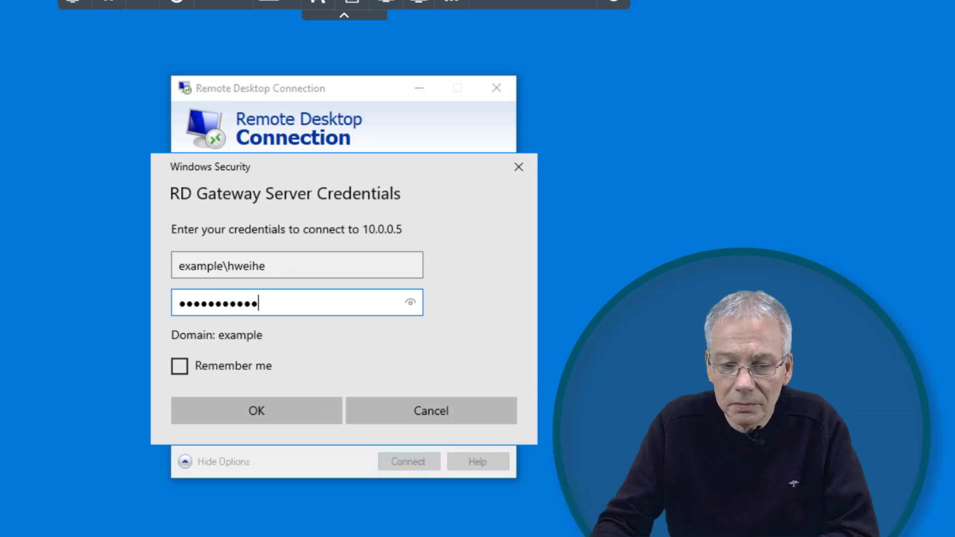
click(300, 409)
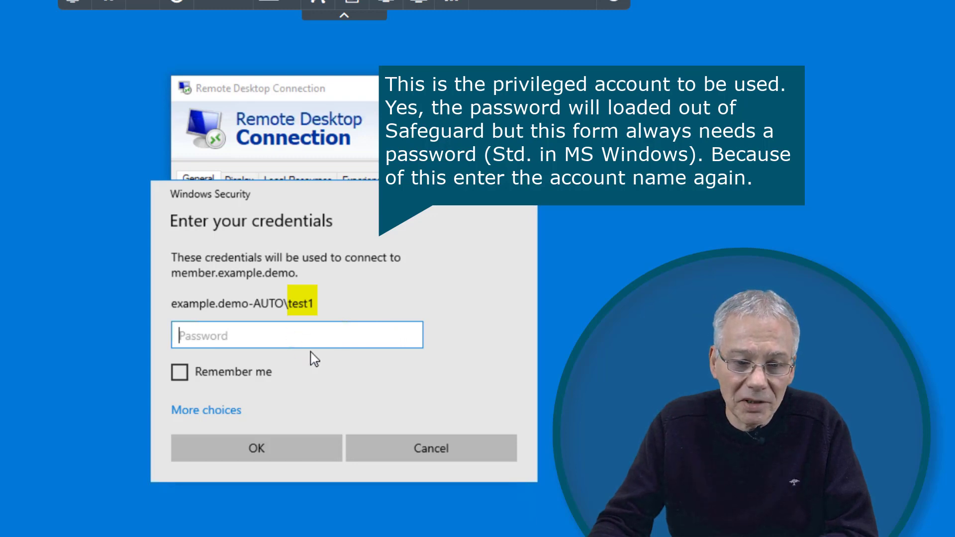
Enter the target account's credential and submit it to connect to member.example.demo
text(tes)
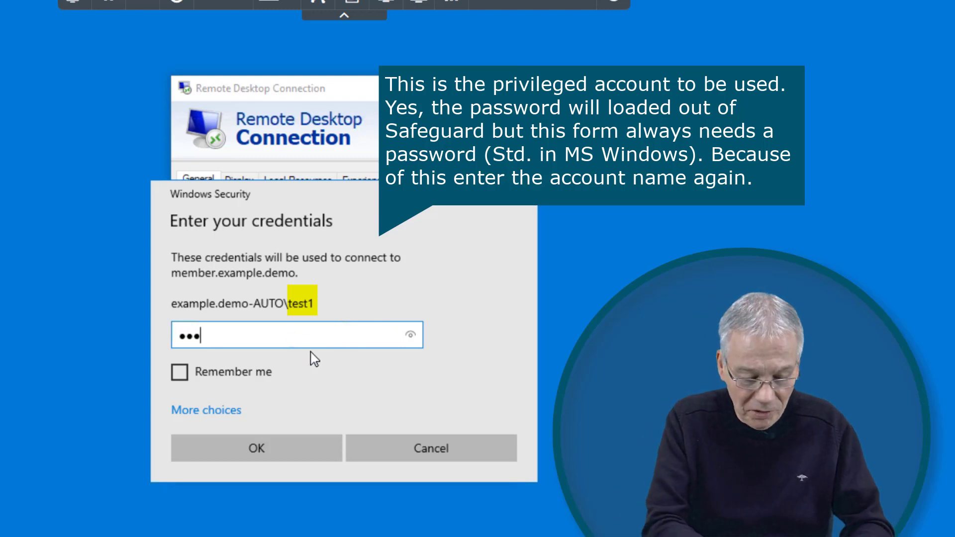
text(t1)
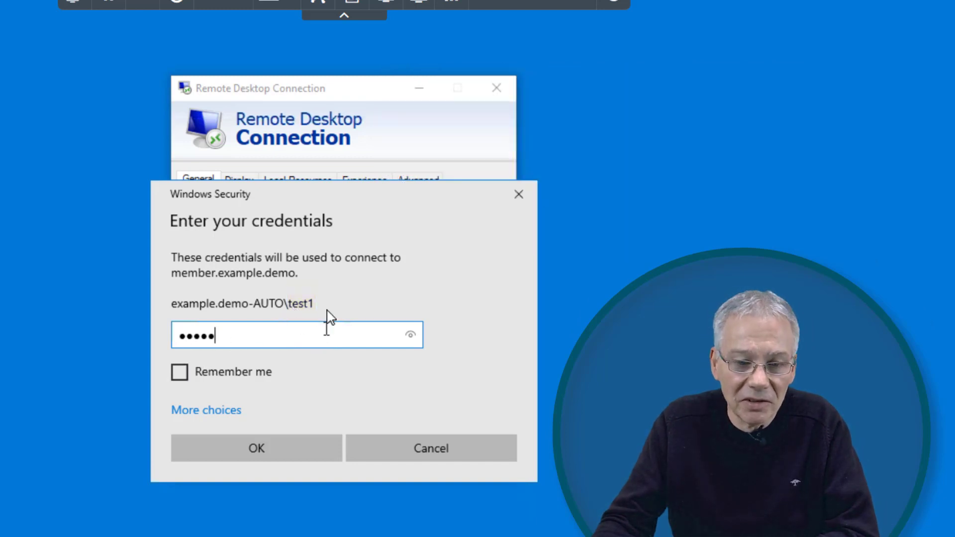
click(299, 457)
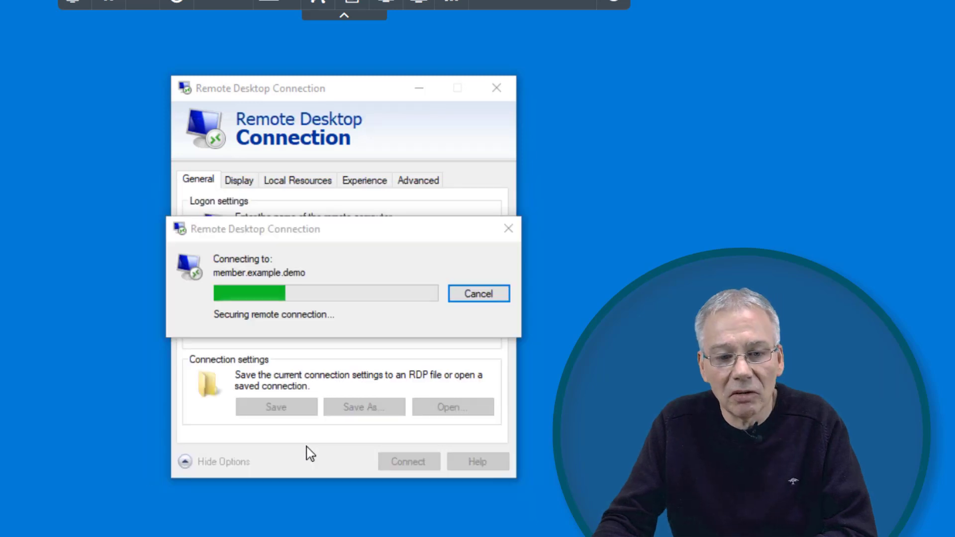
Accept the certificate warning so the member.example.demo remote session opens
click(397, 408)
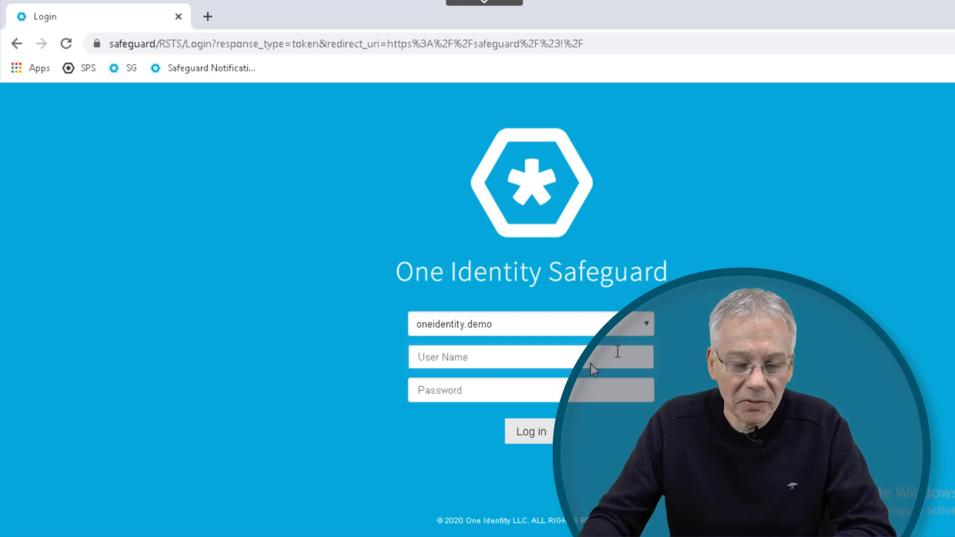
Log in to the Safeguard web portal as requester using the saved password
click(568, 358)
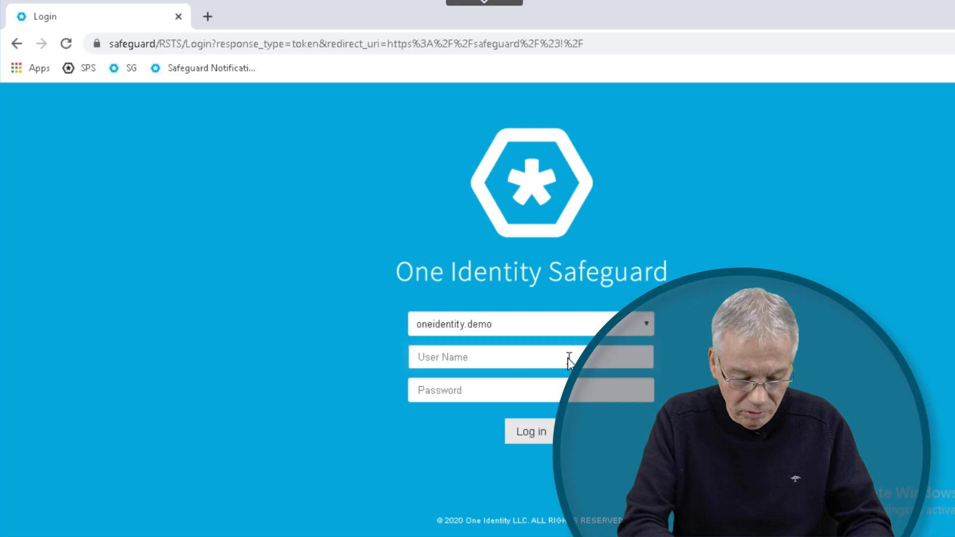
text(requester)
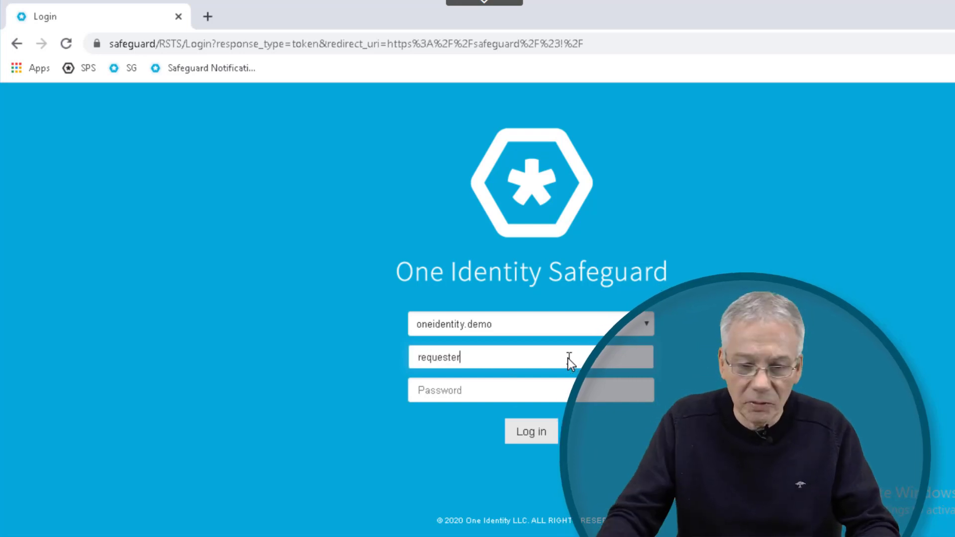
click(568, 358)
click(450, 236)
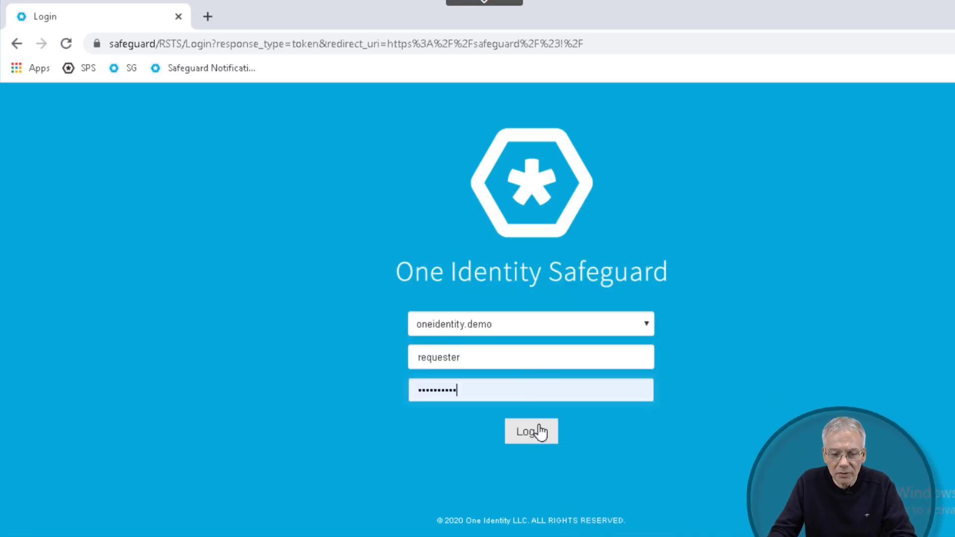
click(541, 431)
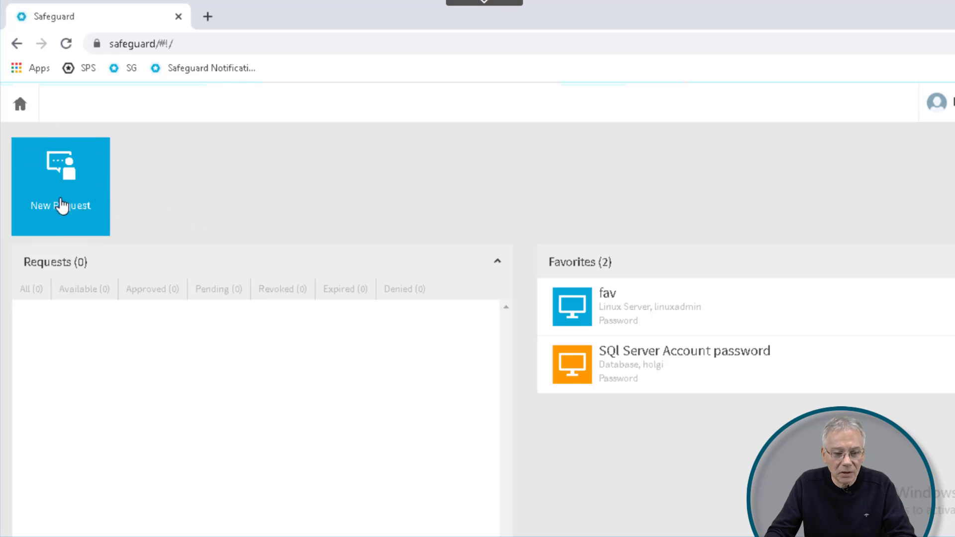
Start a new access request for the Linux Server asset
click(80, 207)
click(154, 316)
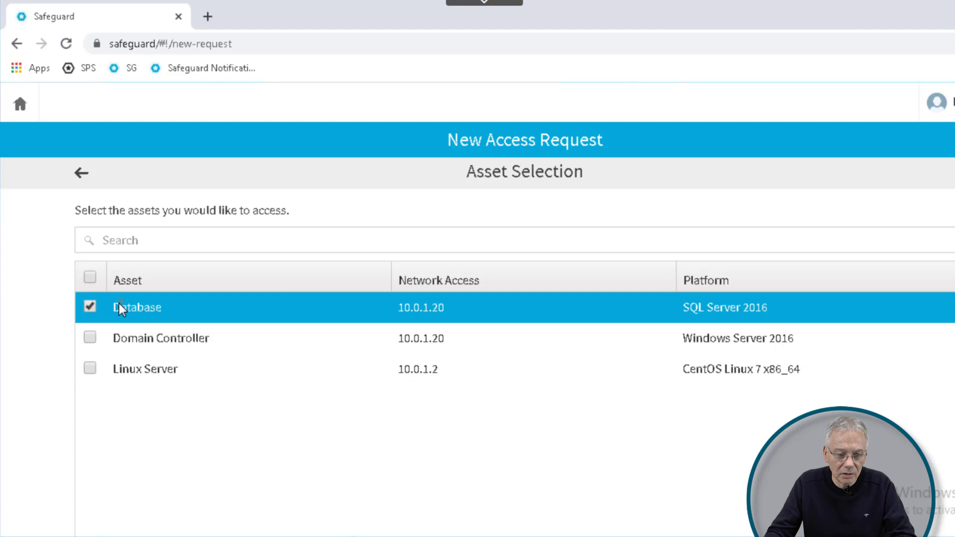
click(119, 305)
click(136, 373)
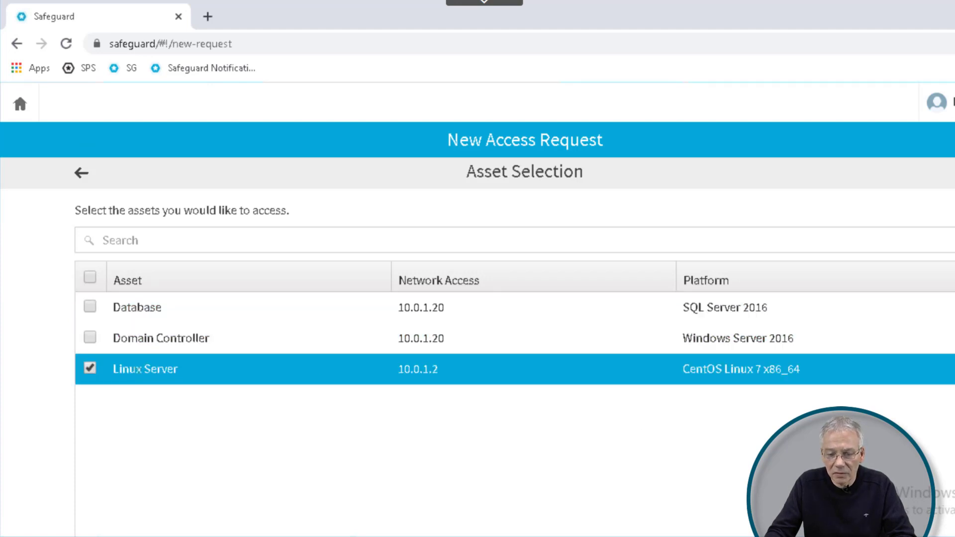
scroll(631, 423, down, 2)
click(910, 512)
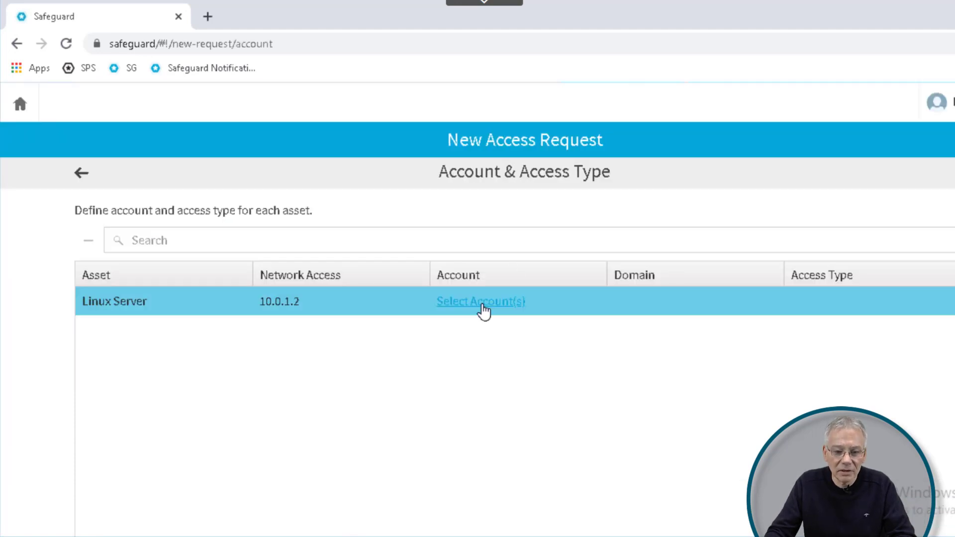
Request the linuxadmin account with reason Configuration and submit the request
click(484, 302)
click(199, 348)
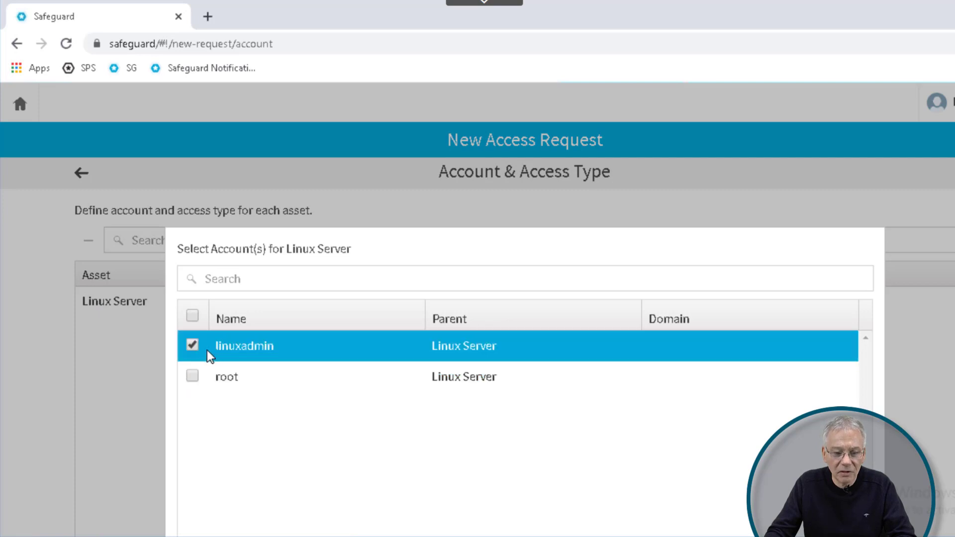
scroll(517, 323, down, 2)
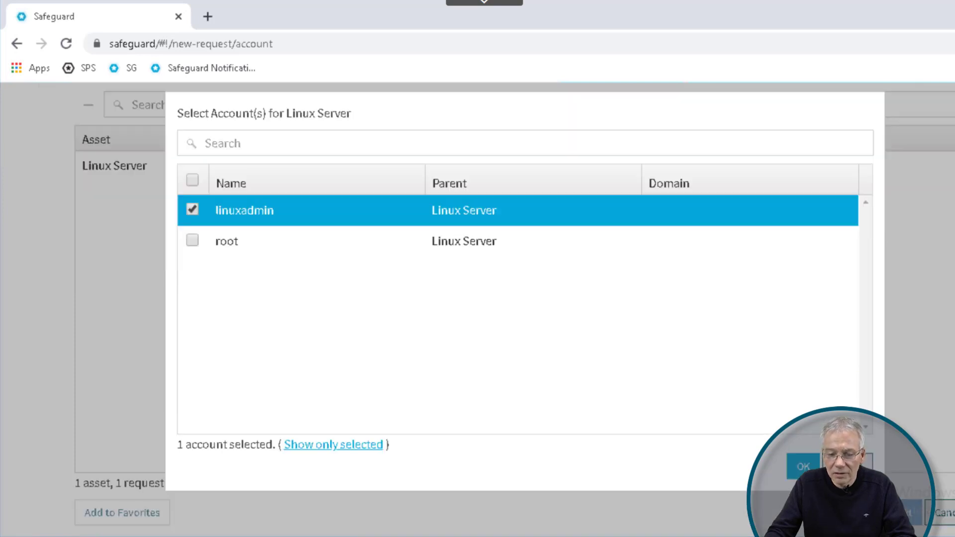
click(803, 466)
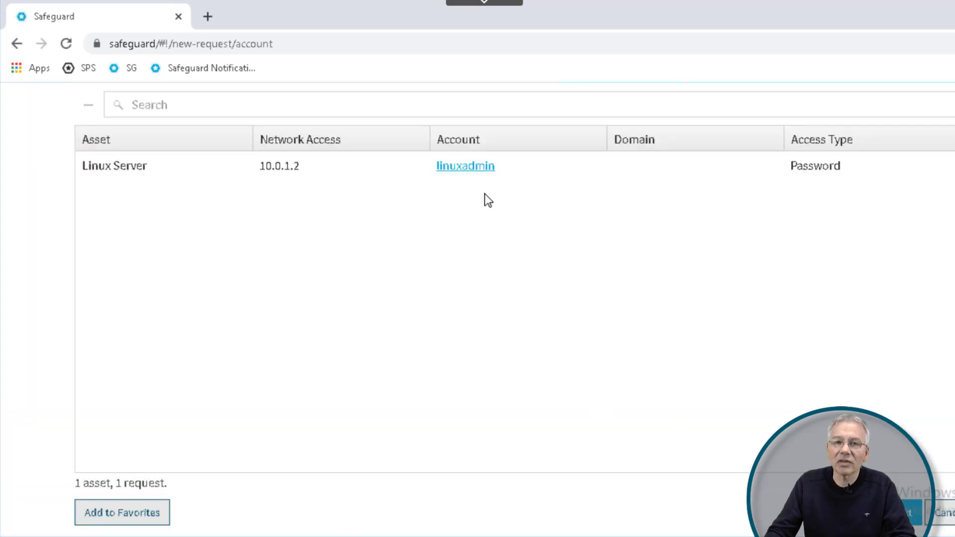
click(910, 513)
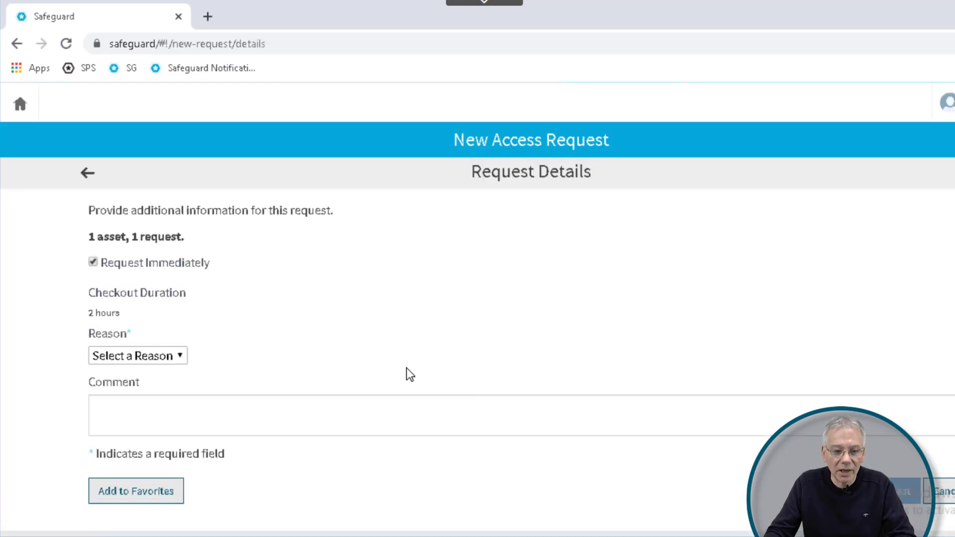
click(175, 362)
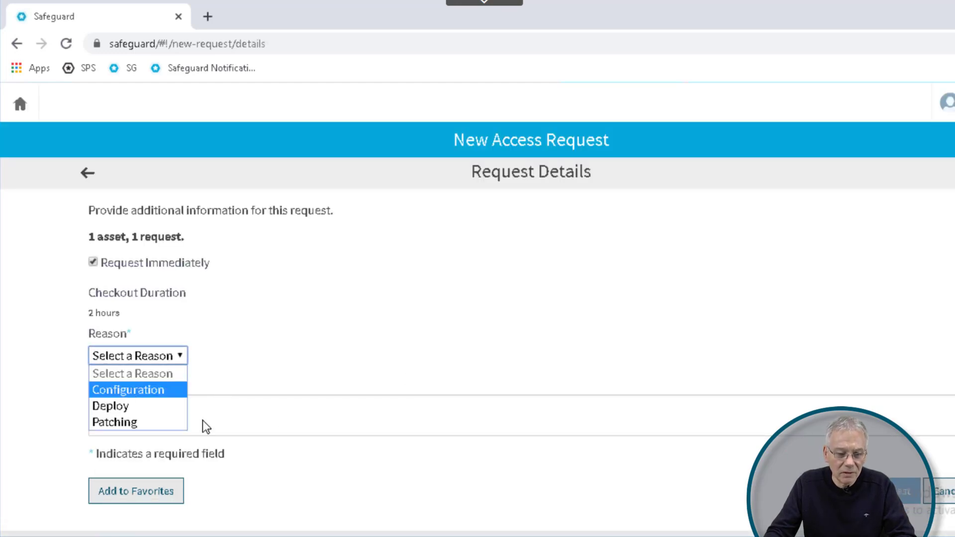
click(129, 390)
click(904, 491)
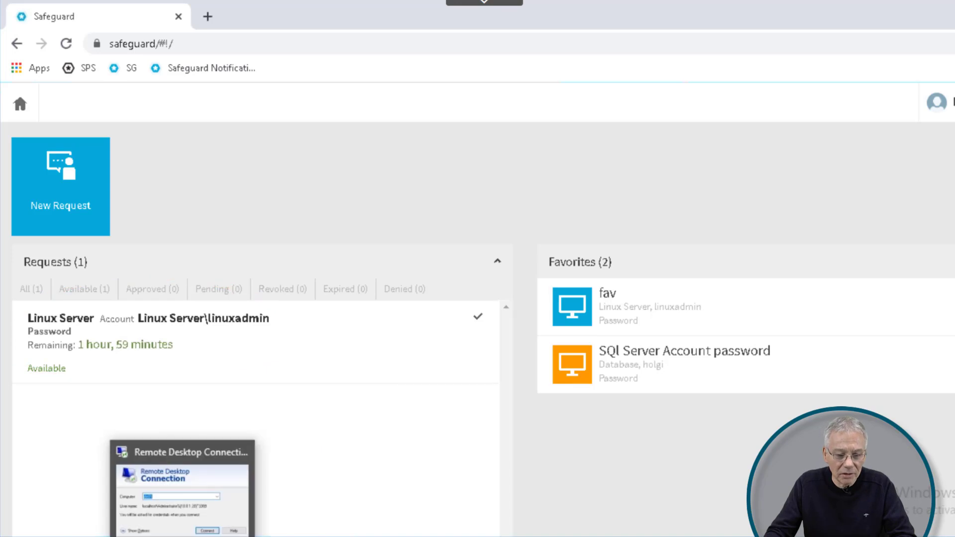
Bring the remote session running Safeguard Desktop Client to the front
click(182, 536)
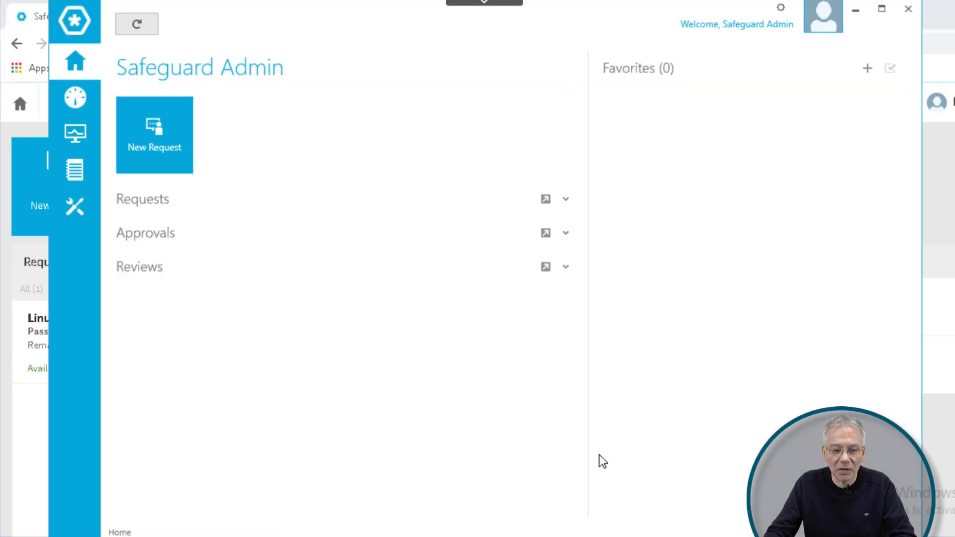
click(919, 9)
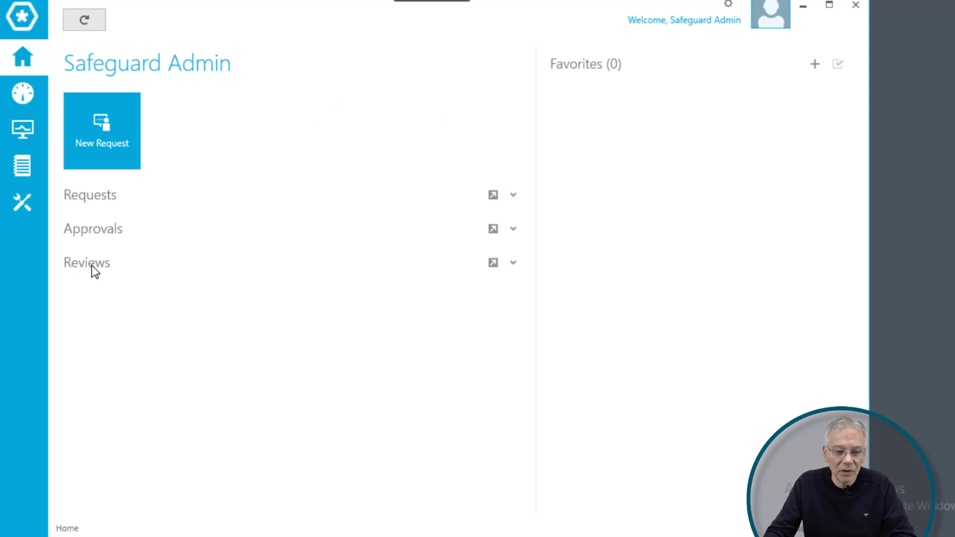
List the Passwords entitlement's access request policies and select Linuxadminpassword
click(24, 204)
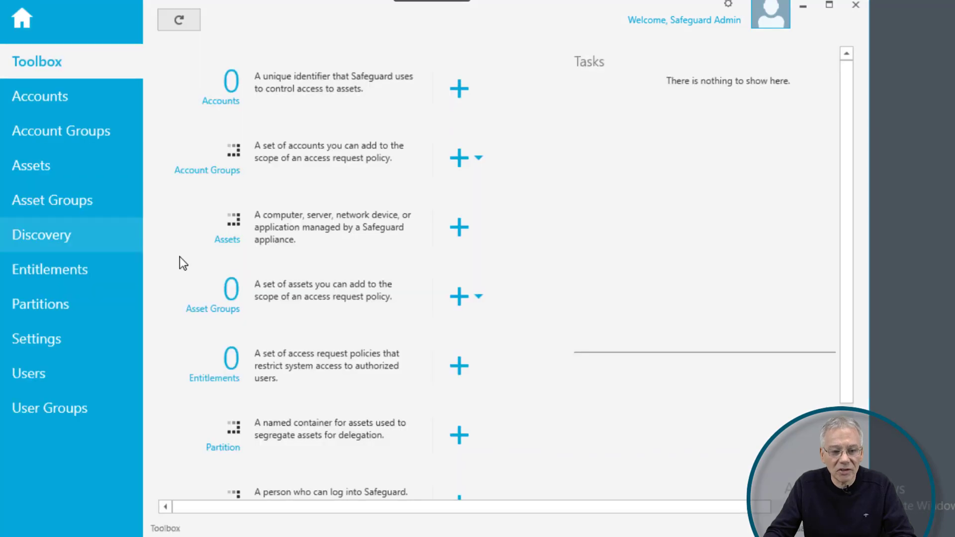
click(50, 272)
click(258, 106)
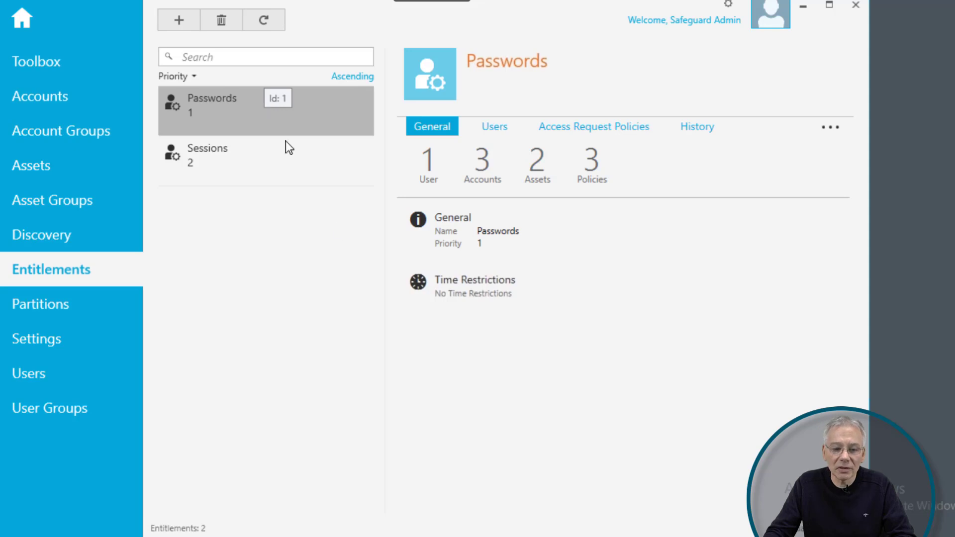
click(594, 126)
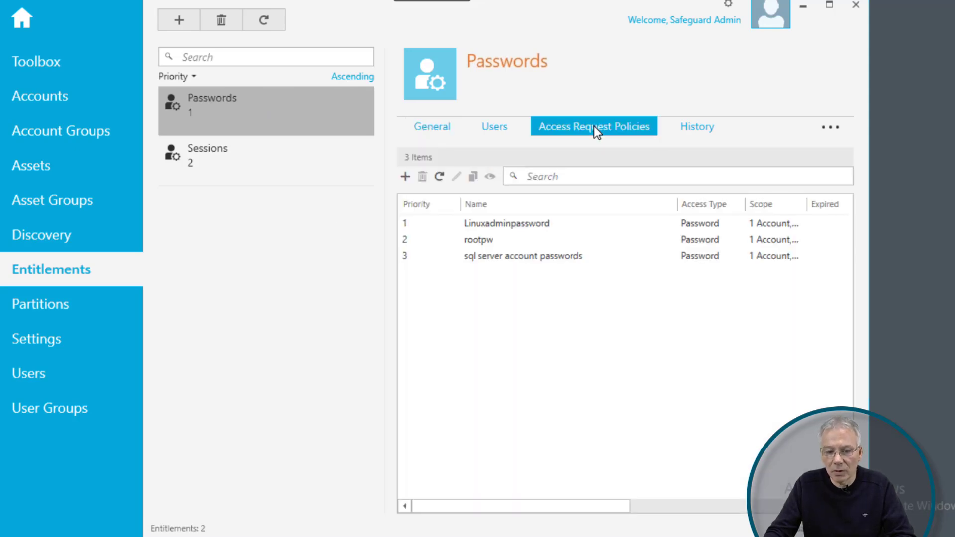
click(493, 242)
click(506, 226)
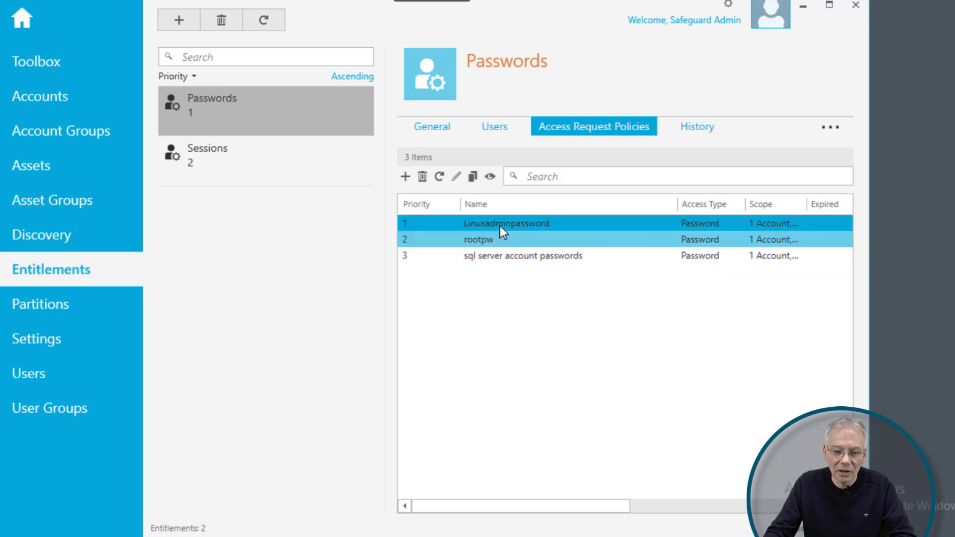
Set Linuxadminpassword's approver setting to Auto-Approved instead of Approvals Required, and apply
double_click(503, 227)
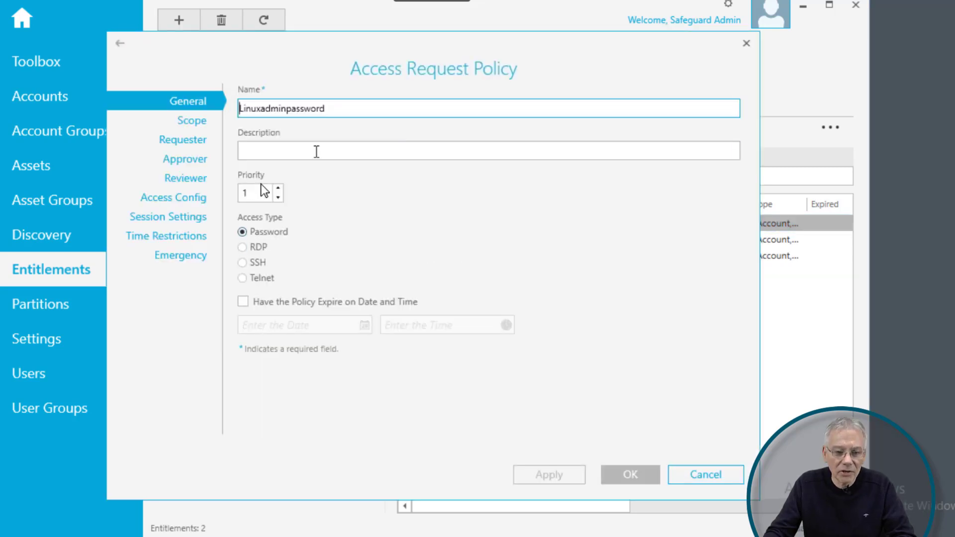
click(179, 160)
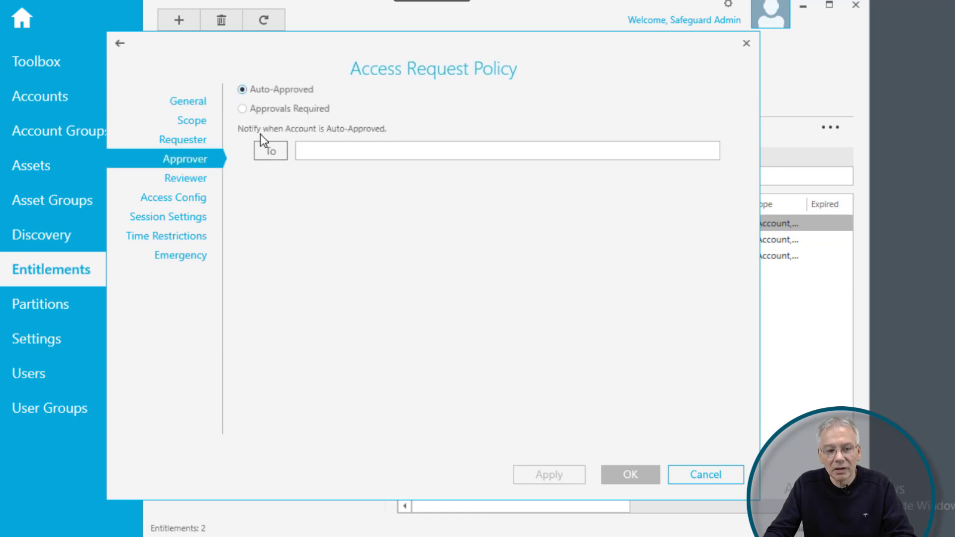
click(272, 111)
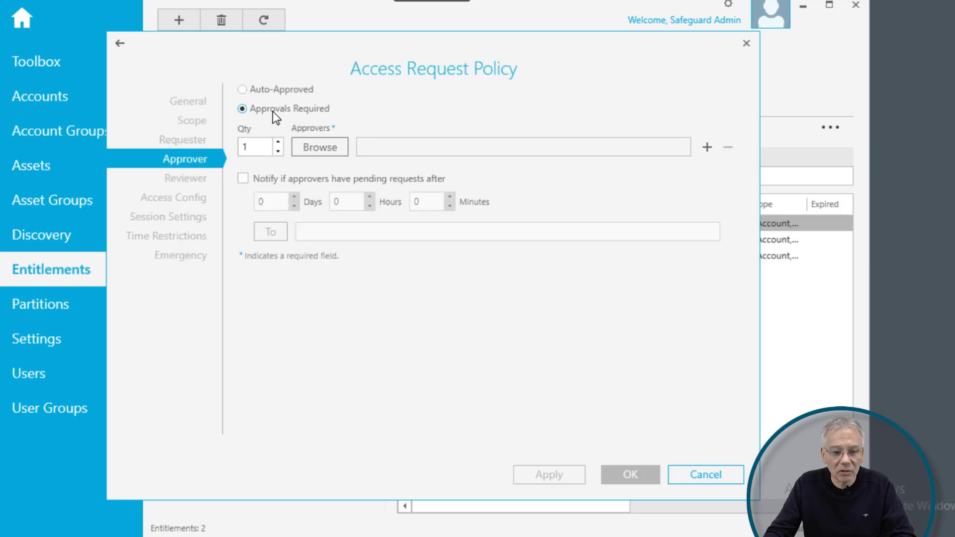
click(316, 150)
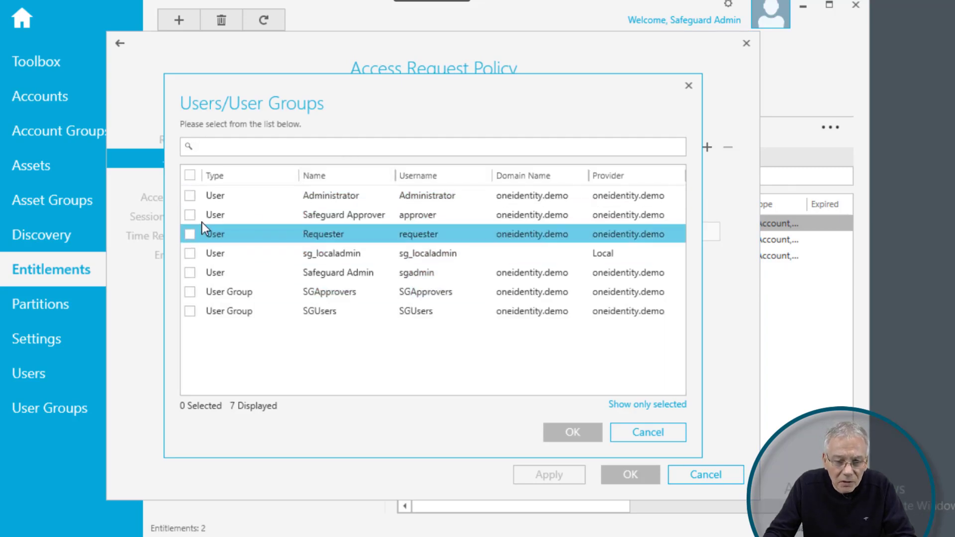
click(189, 215)
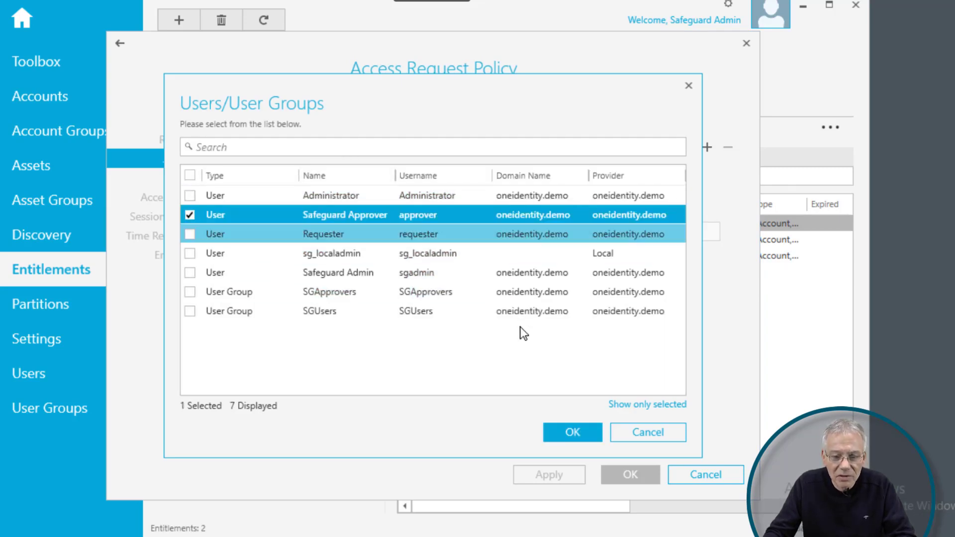
click(567, 431)
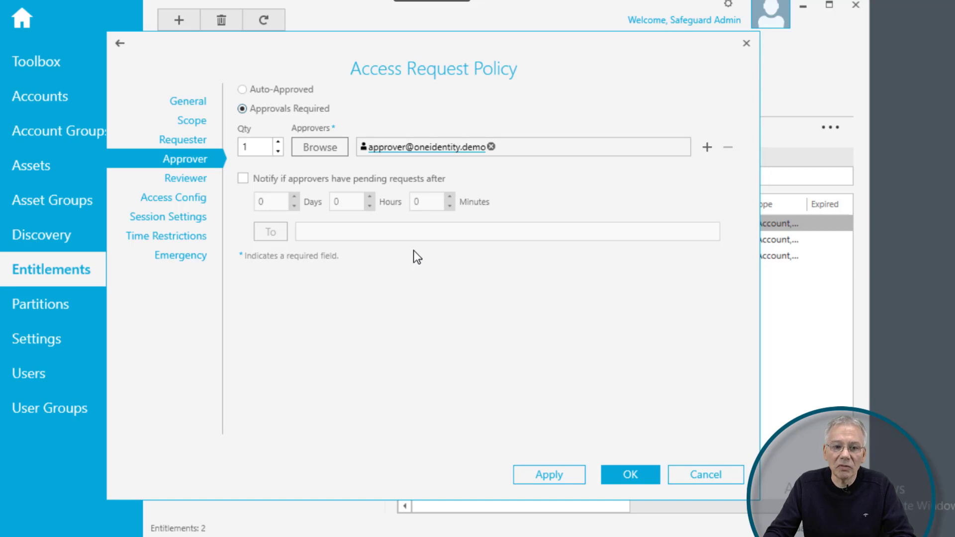
click(253, 92)
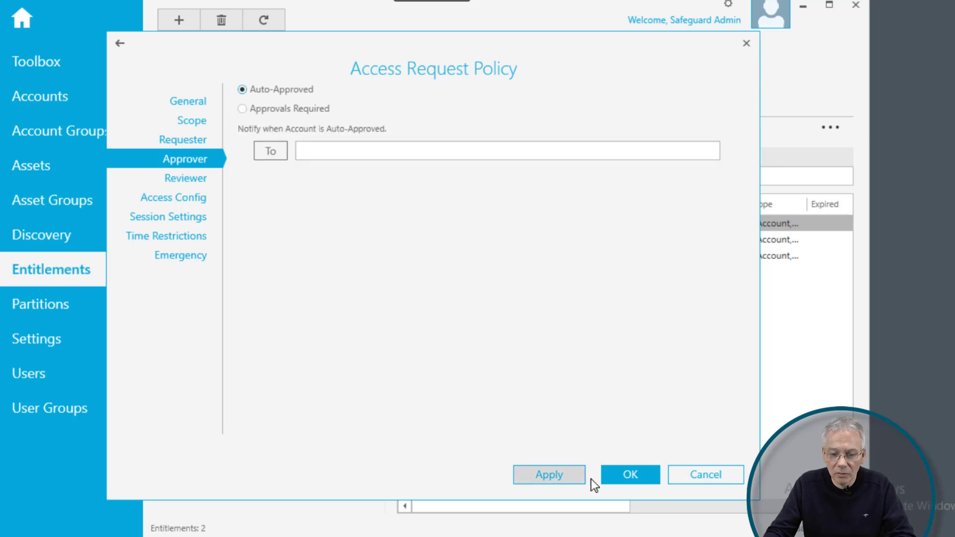
click(558, 475)
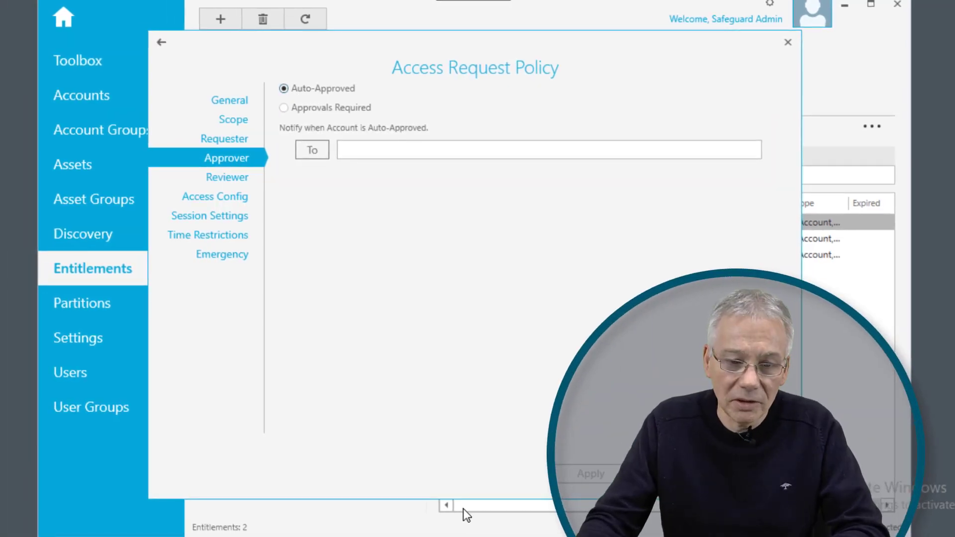